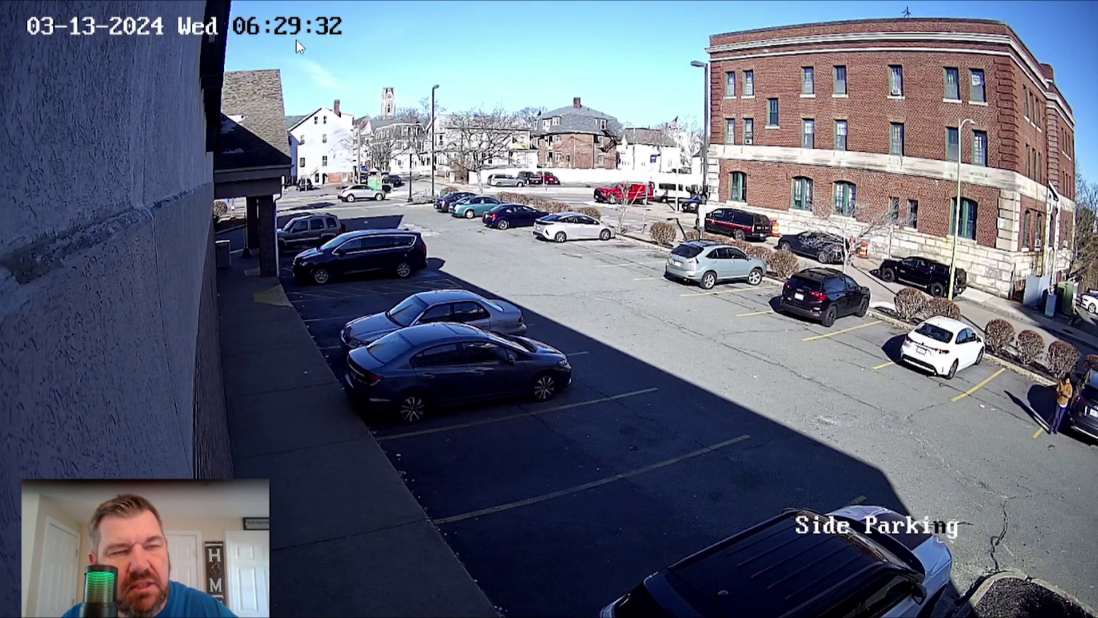
Exit the full-screen Side Parking view back to the four-pane Live View grid.
{"action": "key", "text": "Escape"}
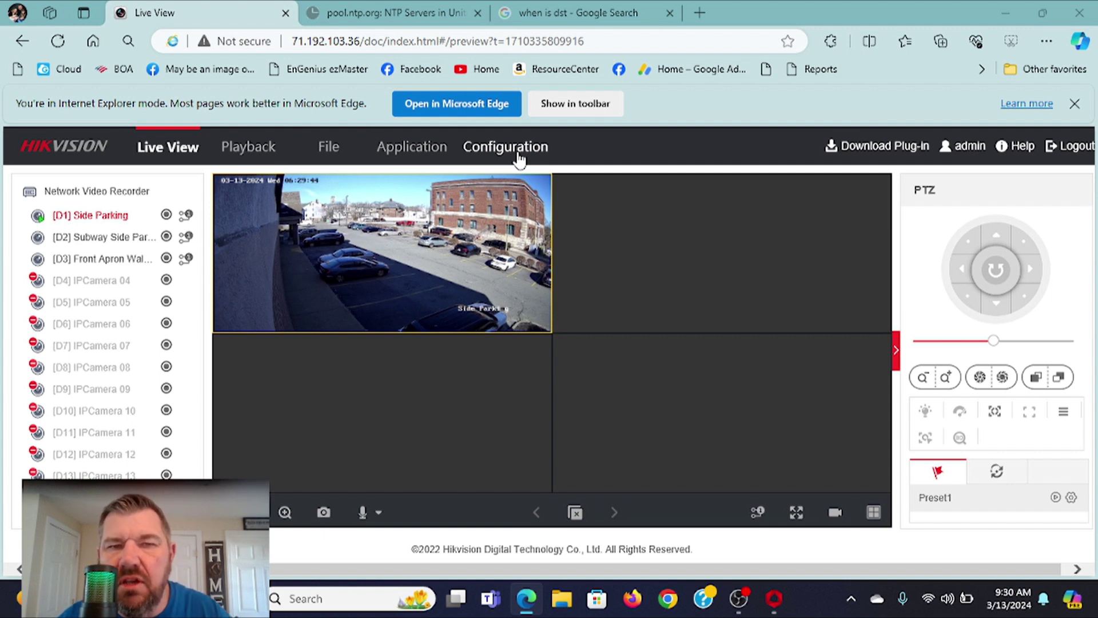
Open Configuration to the Time Settings page and review the time zone, sync mode and DST options.
{"action": "left_click", "coordinate": [499, 153]}
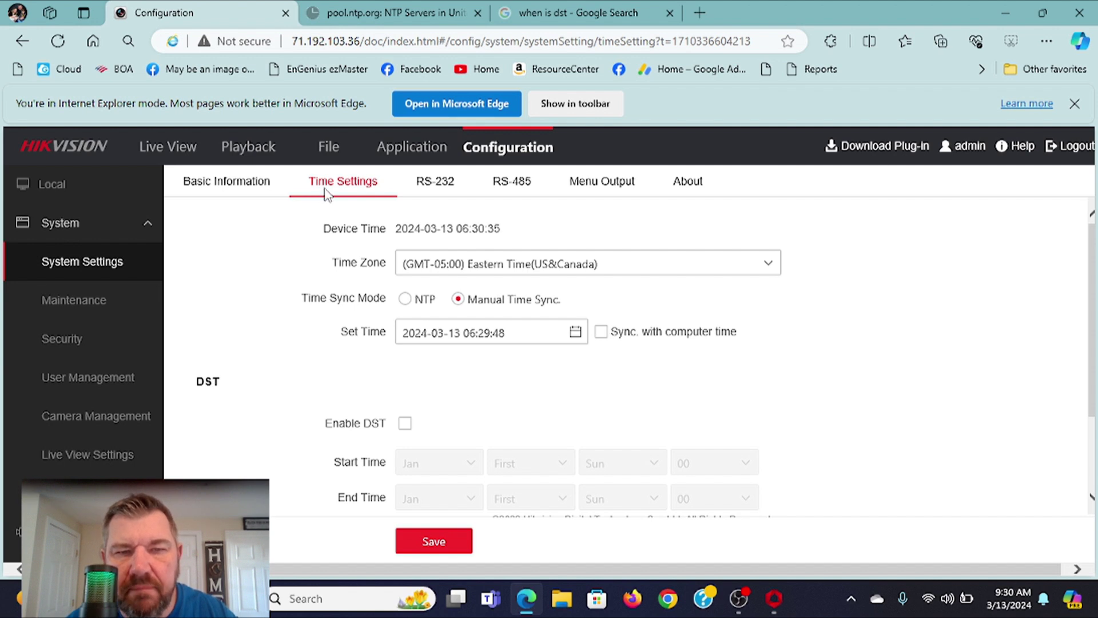
{"action": "scroll", "coordinate": [525, 348], "scroll_direction": "down", "scroll_amount": 1}
{"action": "scroll", "coordinate": [527, 348], "scroll_direction": "up", "scroll_amount": 1}
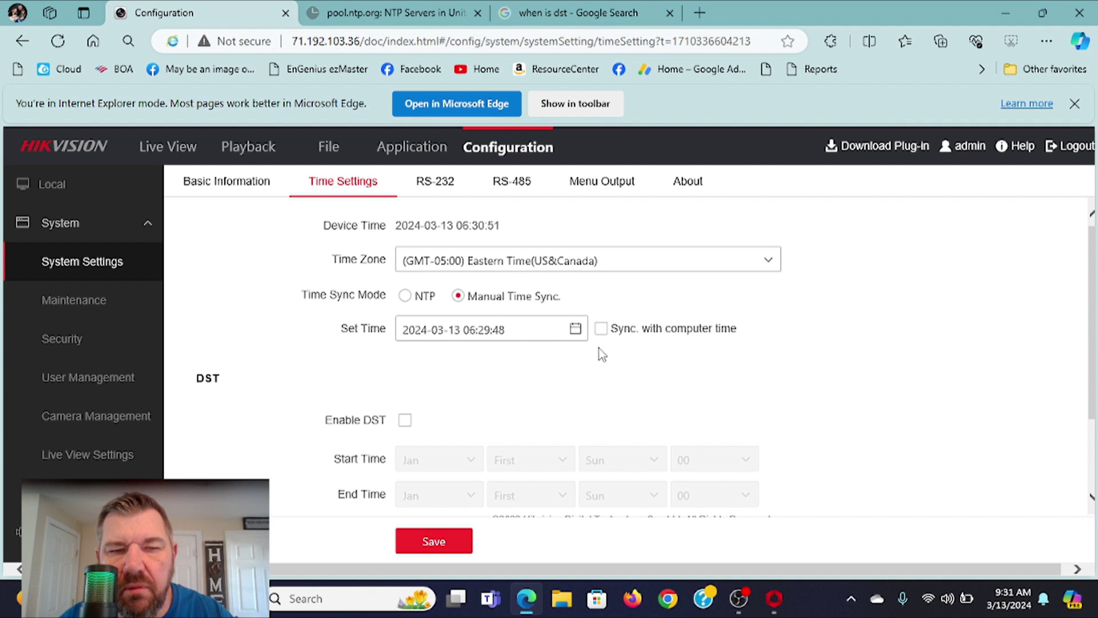
{"action": "scroll", "coordinate": [579, 373], "scroll_direction": "down", "scroll_amount": 1}
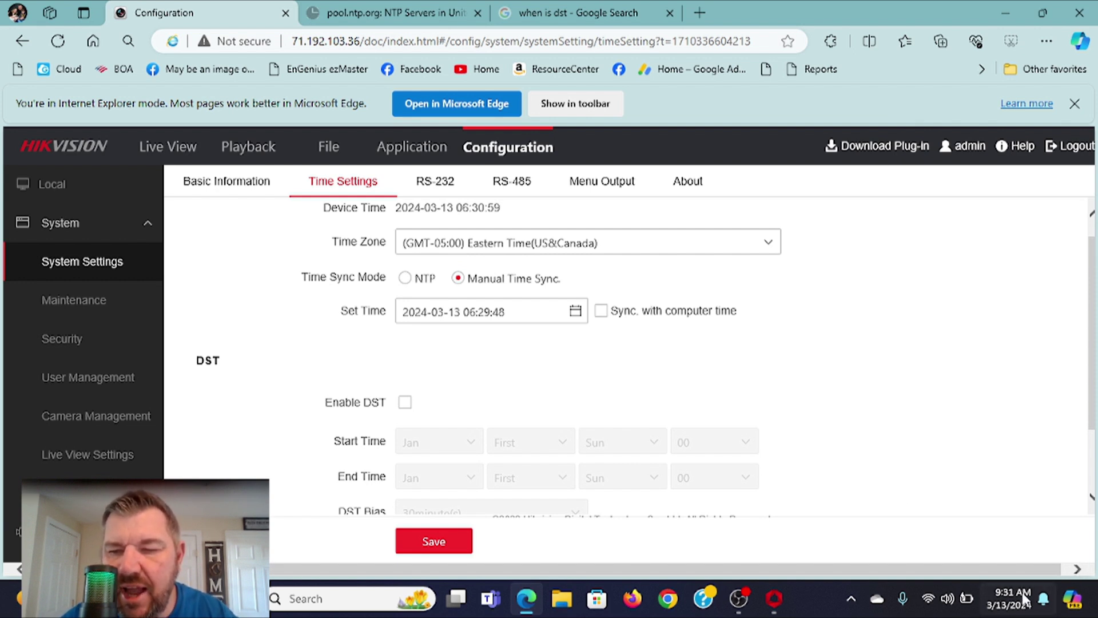
{"action": "mouse_move", "coordinate": [1004, 594]}
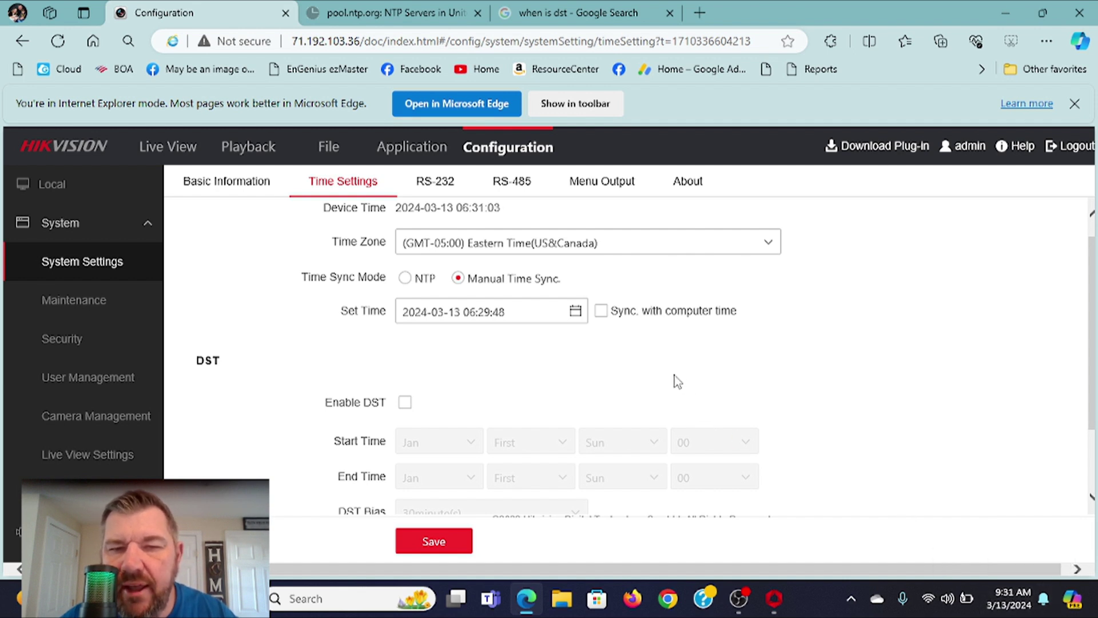
Sync the recorder clock with the computer, save, and check the Side Parking feed reads 09:31.
{"action": "left_click", "coordinate": [602, 312]}
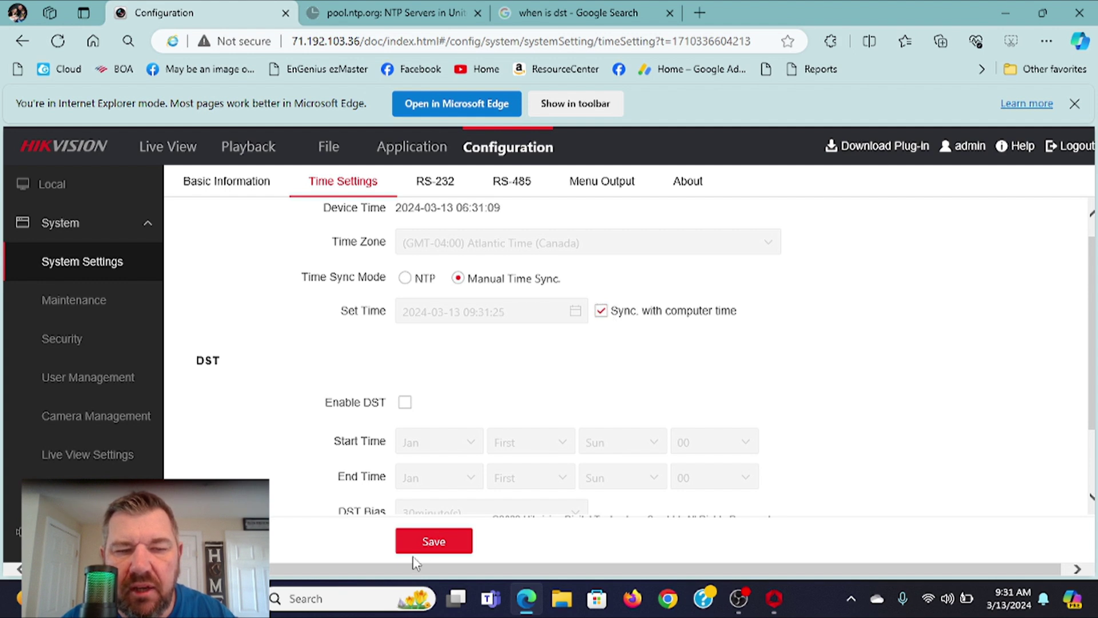
{"action": "left_click", "coordinate": [428, 541]}
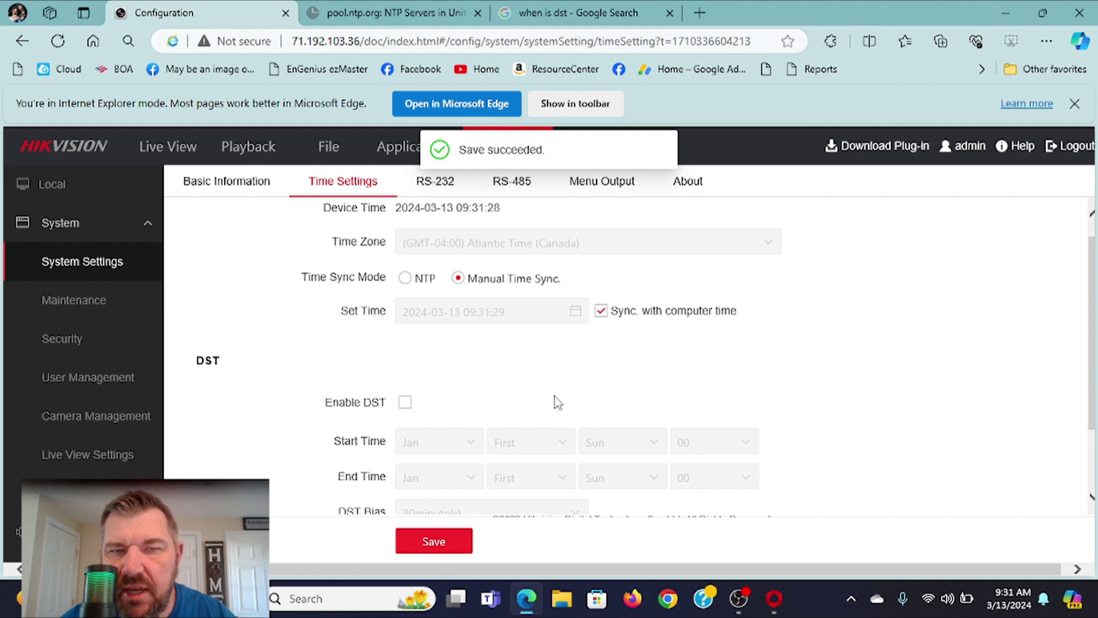
{"action": "left_click", "coordinate": [166, 150]}
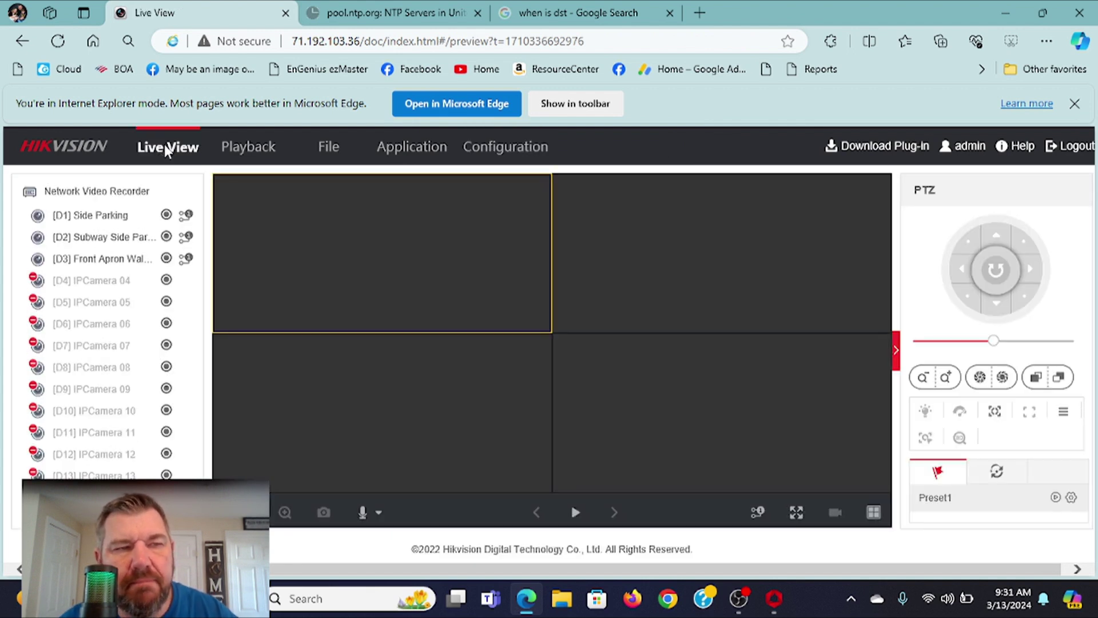
{"action": "left_click", "coordinate": [34, 221]}
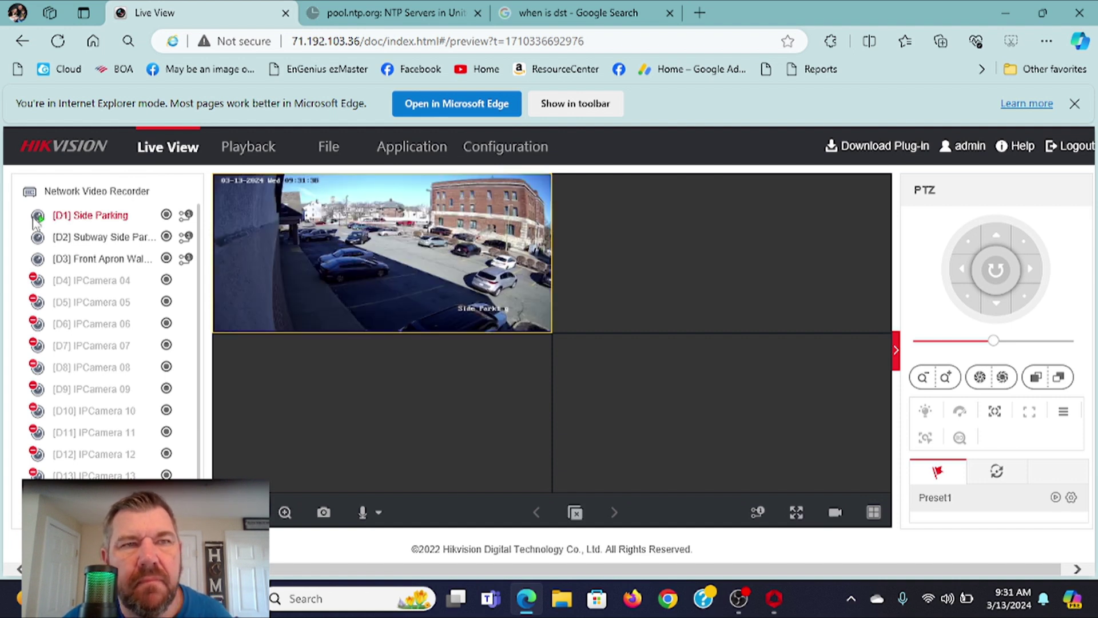
{"action": "double_click", "coordinate": [261, 216]}
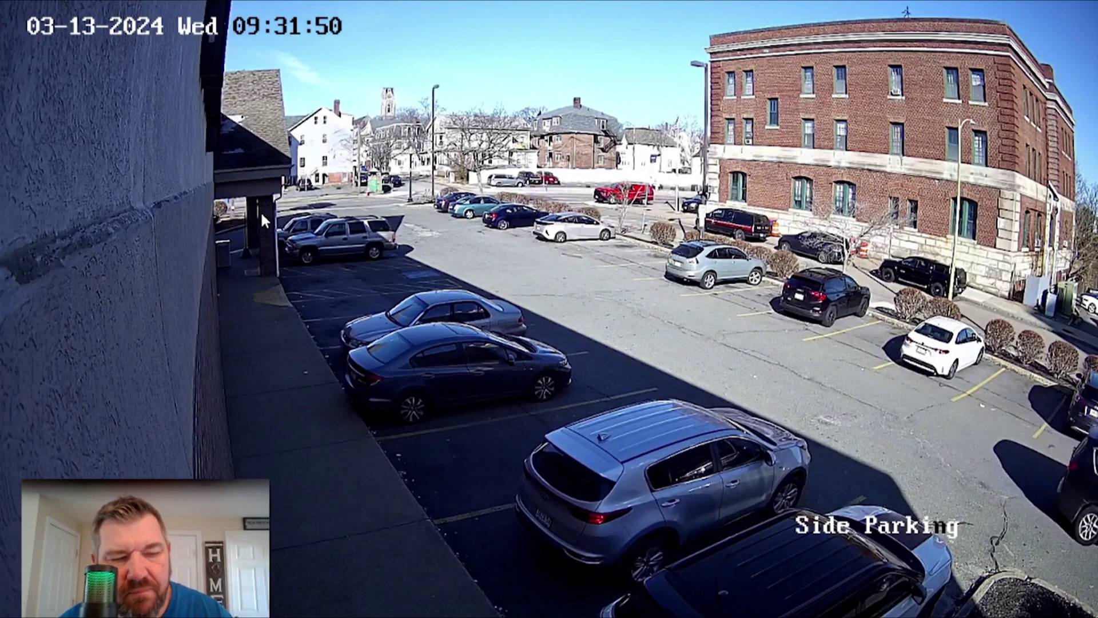
{"action": "double_click", "coordinate": [261, 218]}
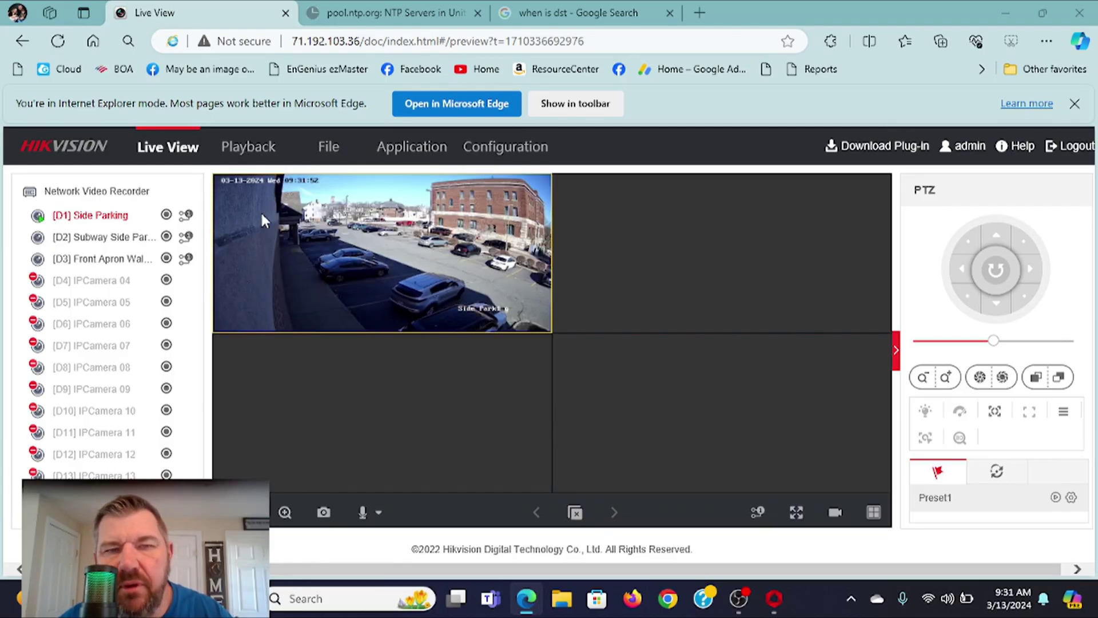
Change the time zone from Atlantic to (GMT-05:00) Eastern Time(US&Canada) in Time Settings.
{"action": "left_click", "coordinate": [486, 150]}
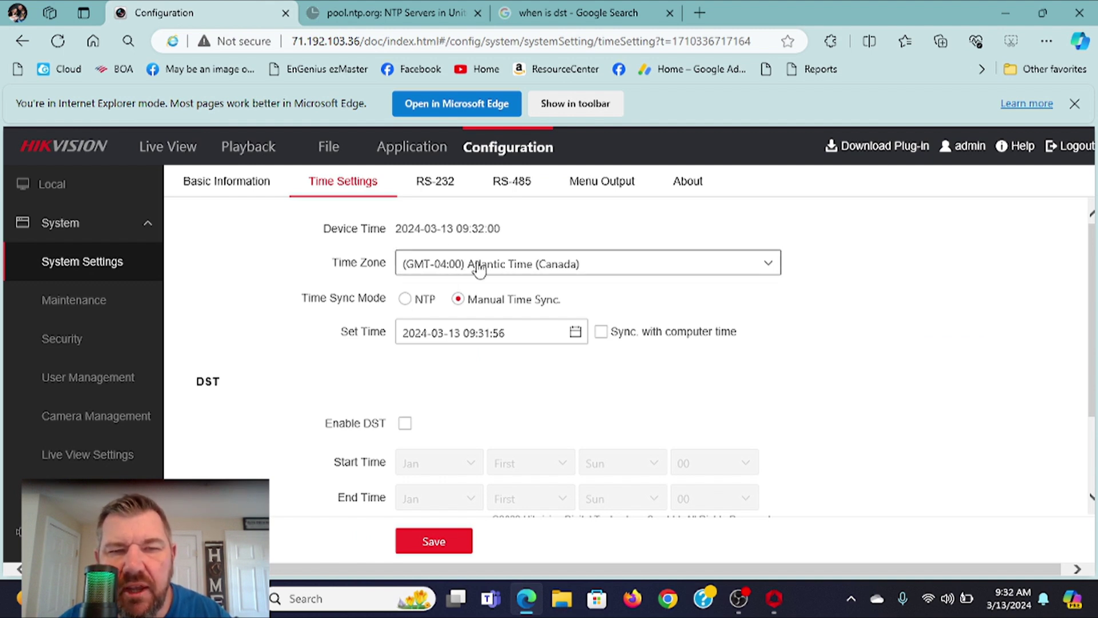
{"action": "left_click", "coordinate": [499, 267]}
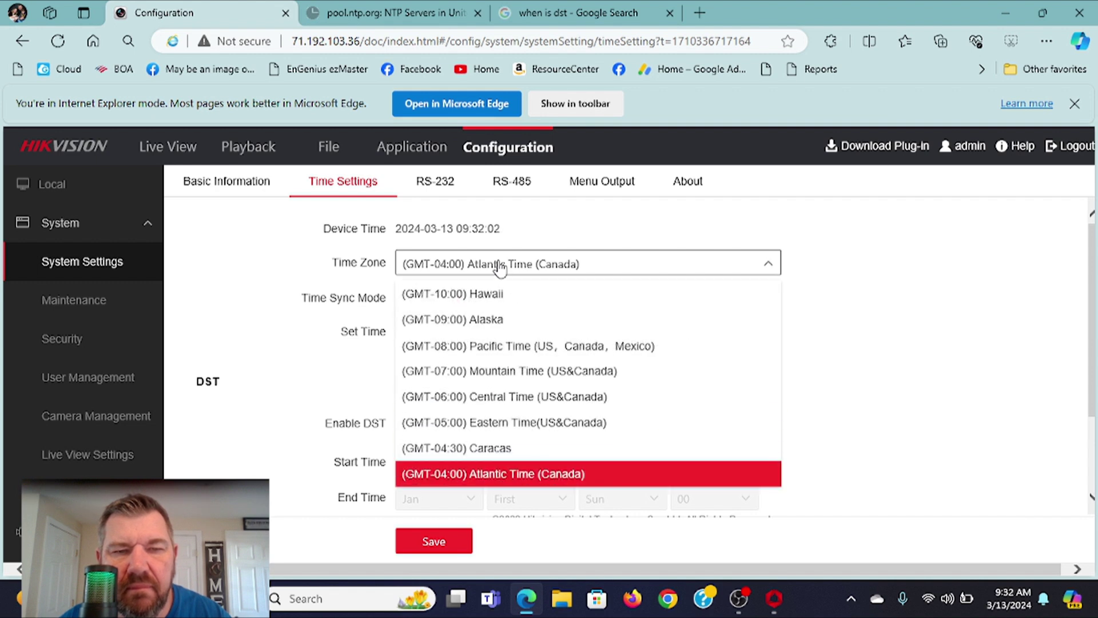
{"action": "left_click", "coordinate": [550, 422]}
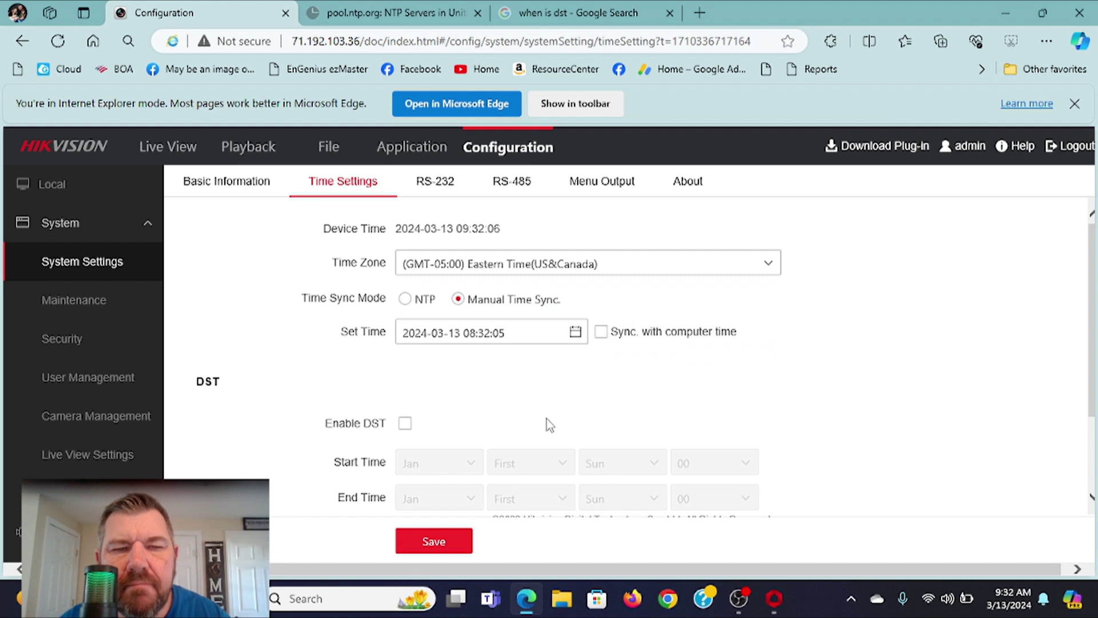
{"action": "left_click", "coordinate": [507, 337]}
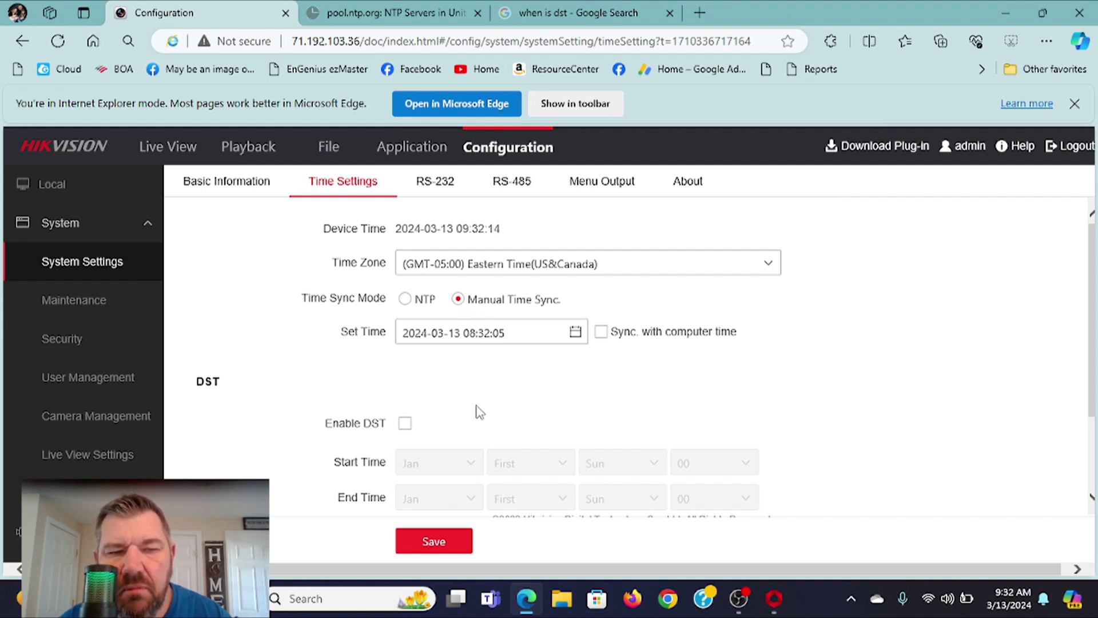
{"action": "scroll", "coordinate": [479, 412], "scroll_direction": "down", "scroll_amount": 2}
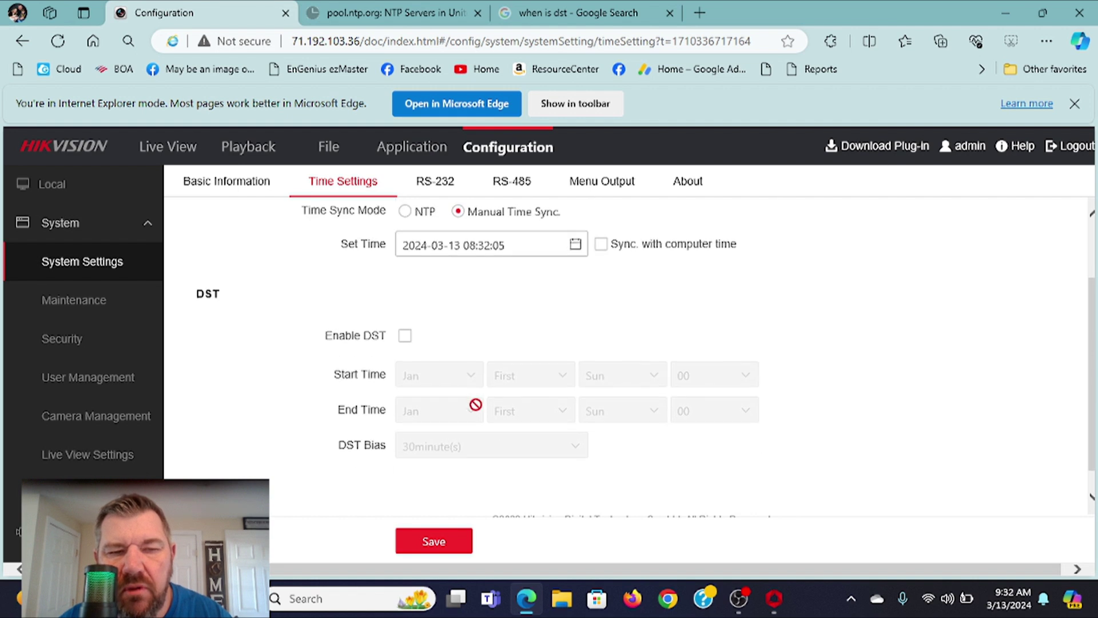
Enable DST starting on the second Sunday of March.
{"action": "left_click", "coordinate": [406, 338]}
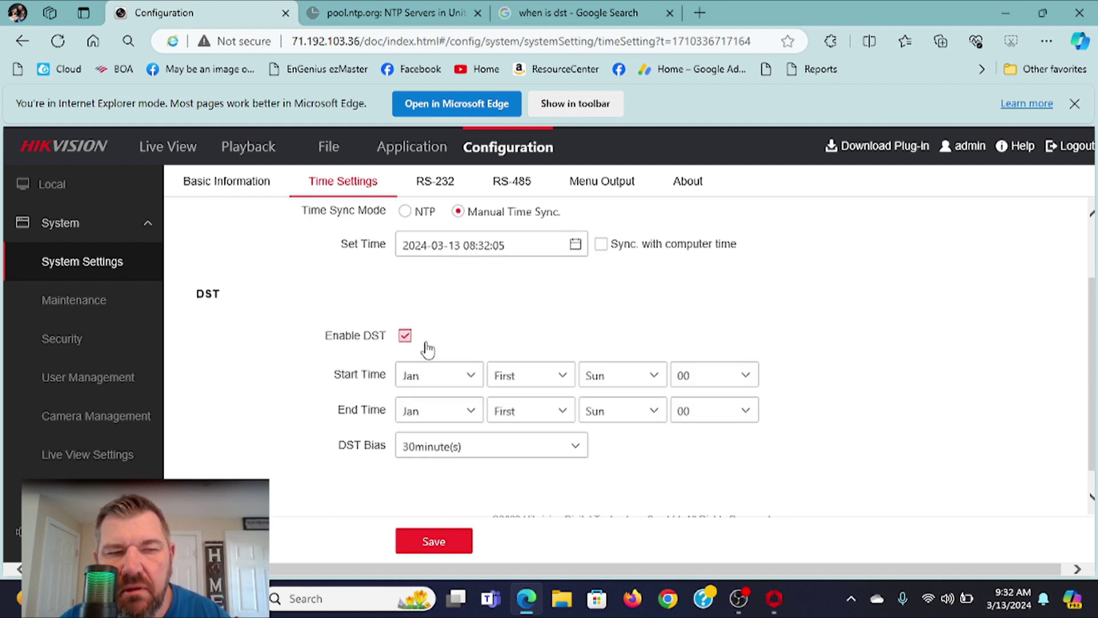
{"action": "left_click", "coordinate": [463, 373]}
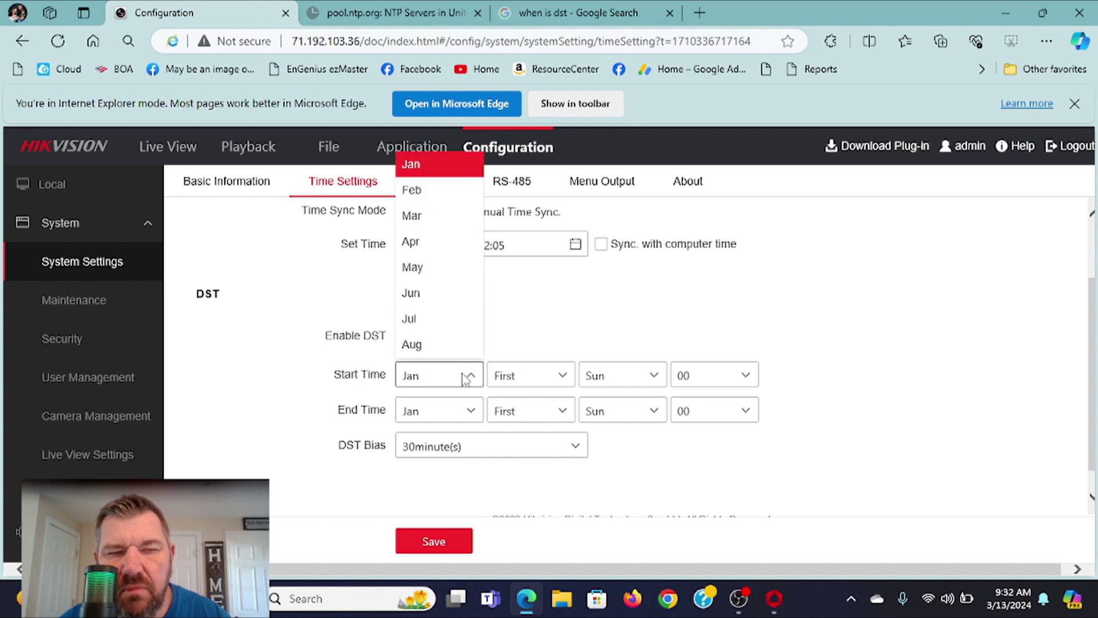
{"action": "left_click", "coordinate": [448, 216]}
{"action": "left_click", "coordinate": [547, 377]}
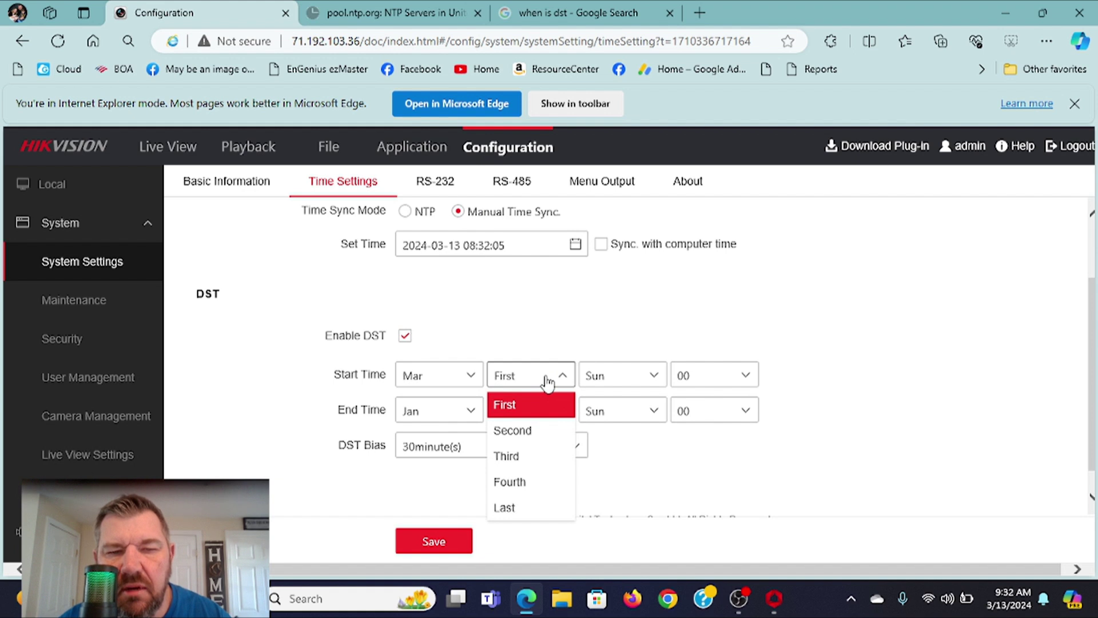
{"action": "left_click", "coordinate": [535, 434]}
End DST in November, set a 60-minute DST bias, and save.
{"action": "left_click", "coordinate": [452, 420]}
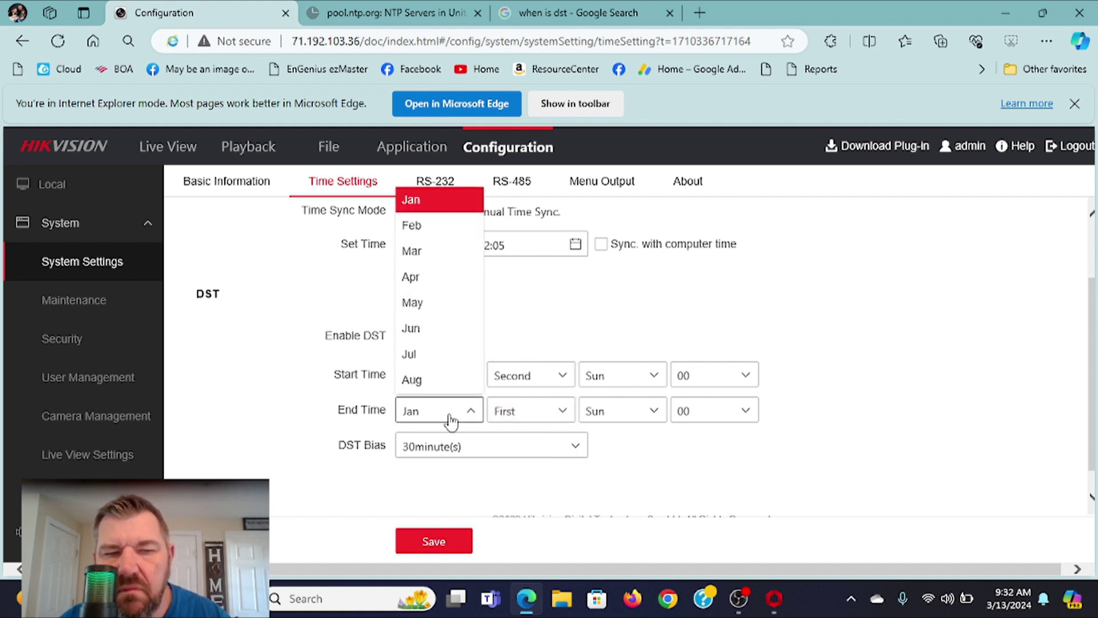
{"action": "scroll", "coordinate": [429, 356], "scroll_direction": "down", "scroll_amount": 3}
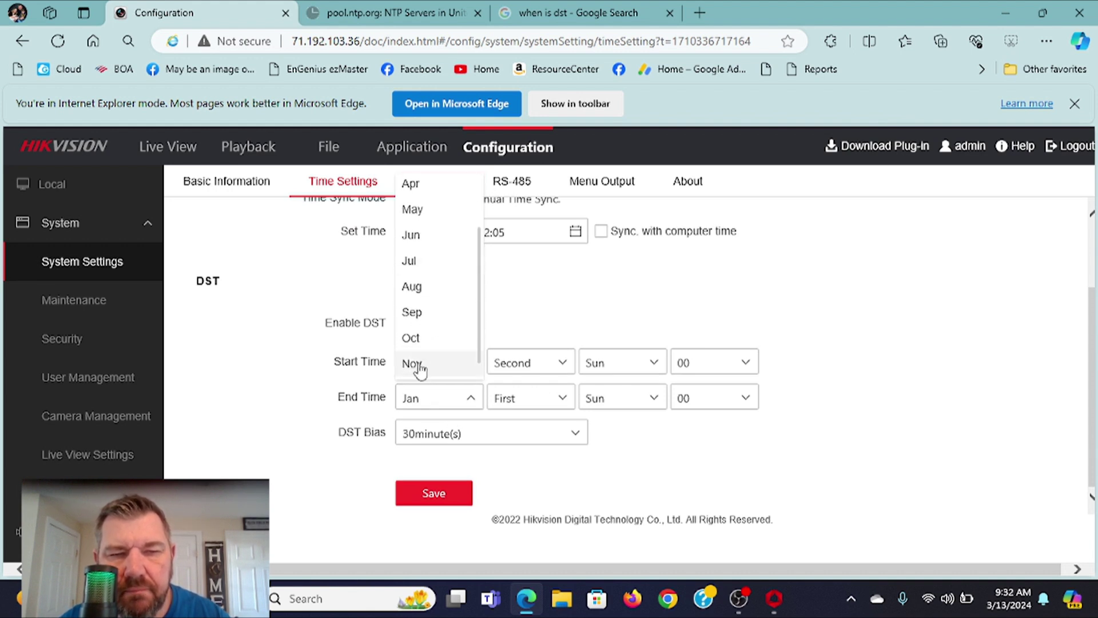
{"action": "left_click", "coordinate": [442, 368]}
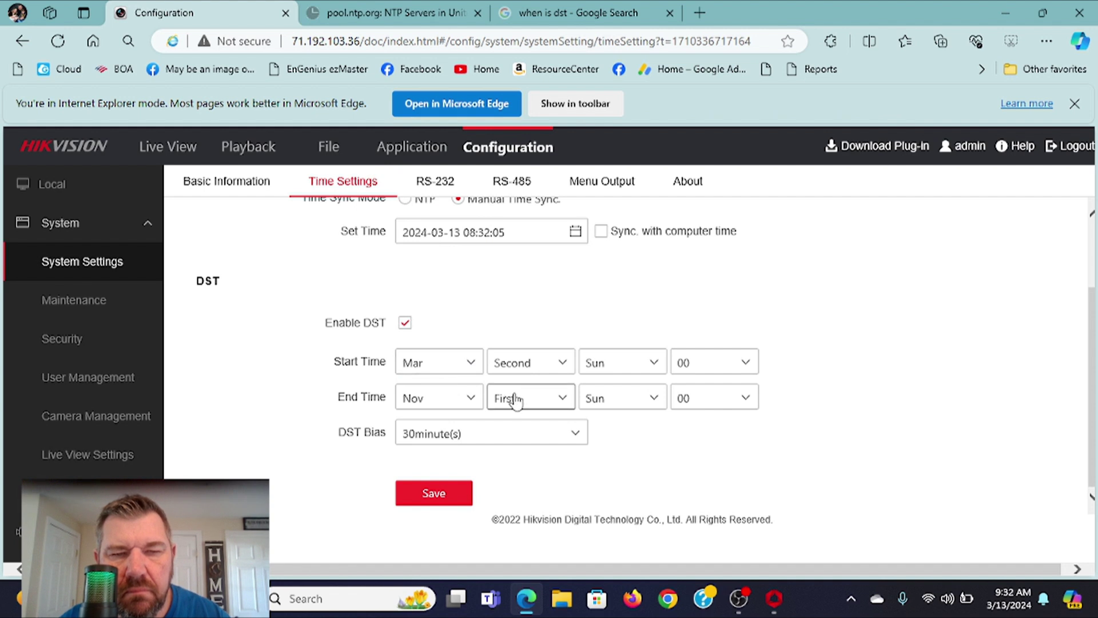
{"action": "left_click", "coordinate": [477, 438]}
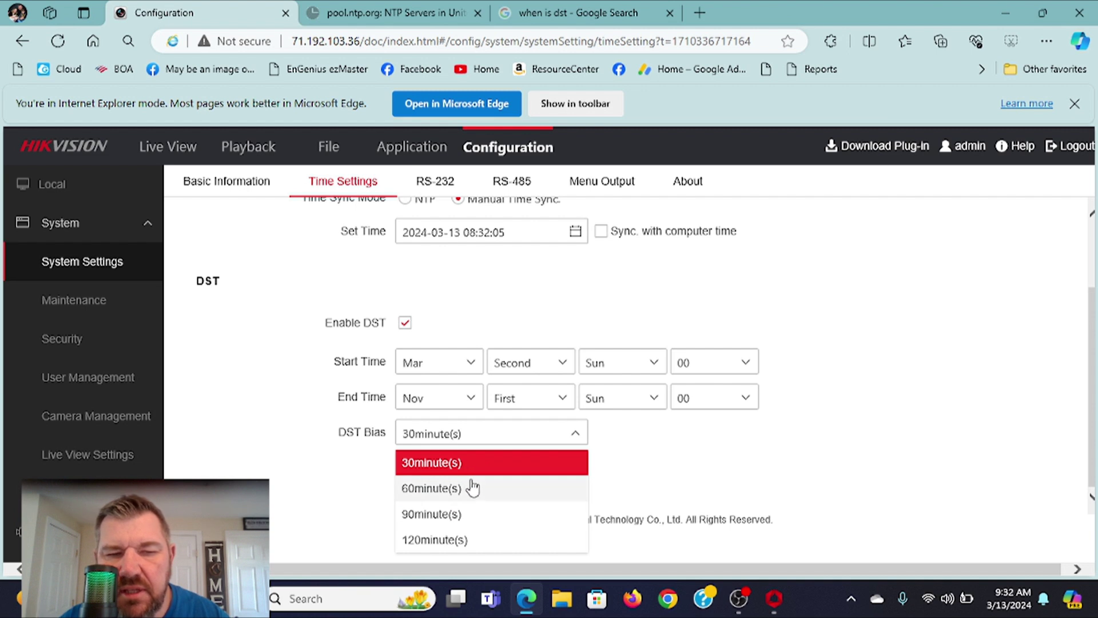
{"action": "left_click", "coordinate": [459, 491]}
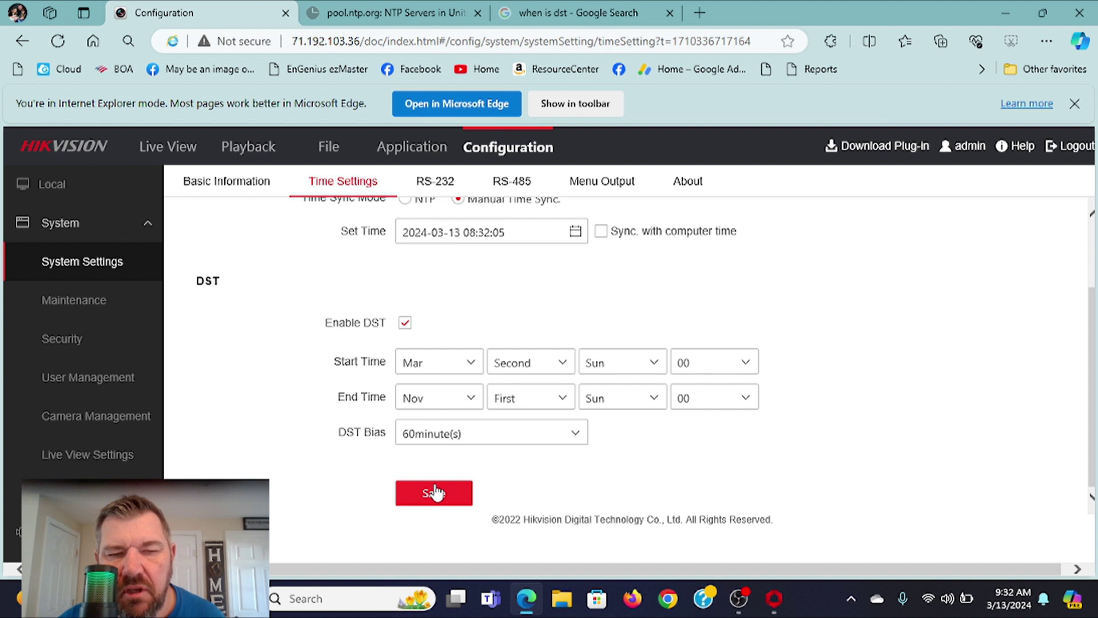
{"action": "left_click", "coordinate": [435, 489]}
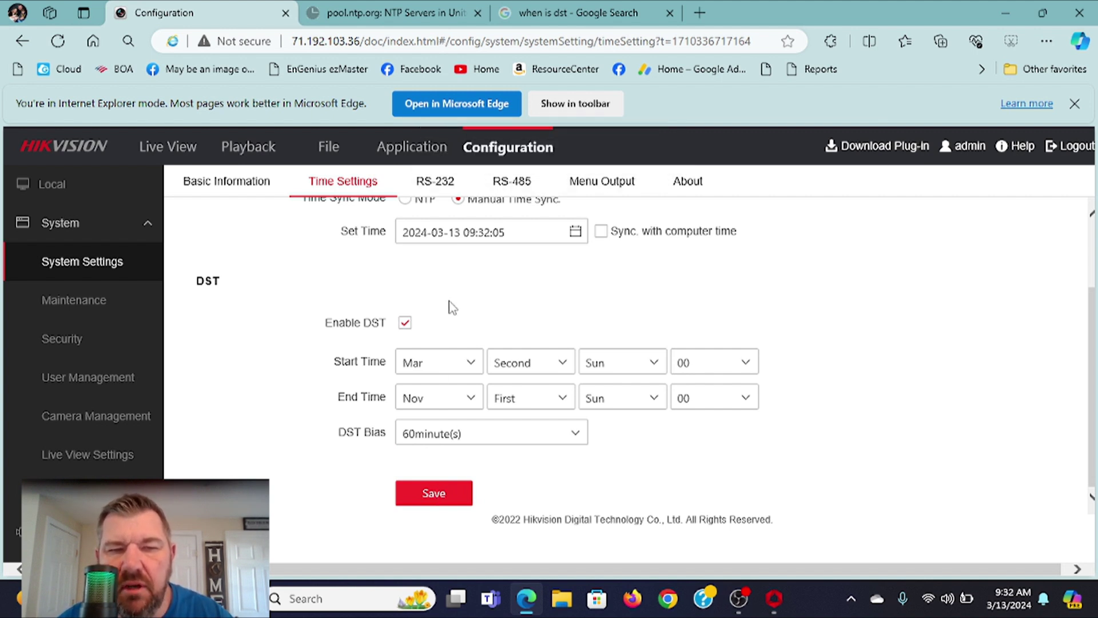
{"action": "scroll", "coordinate": [452, 307], "scroll_direction": "up", "scroll_amount": 1}
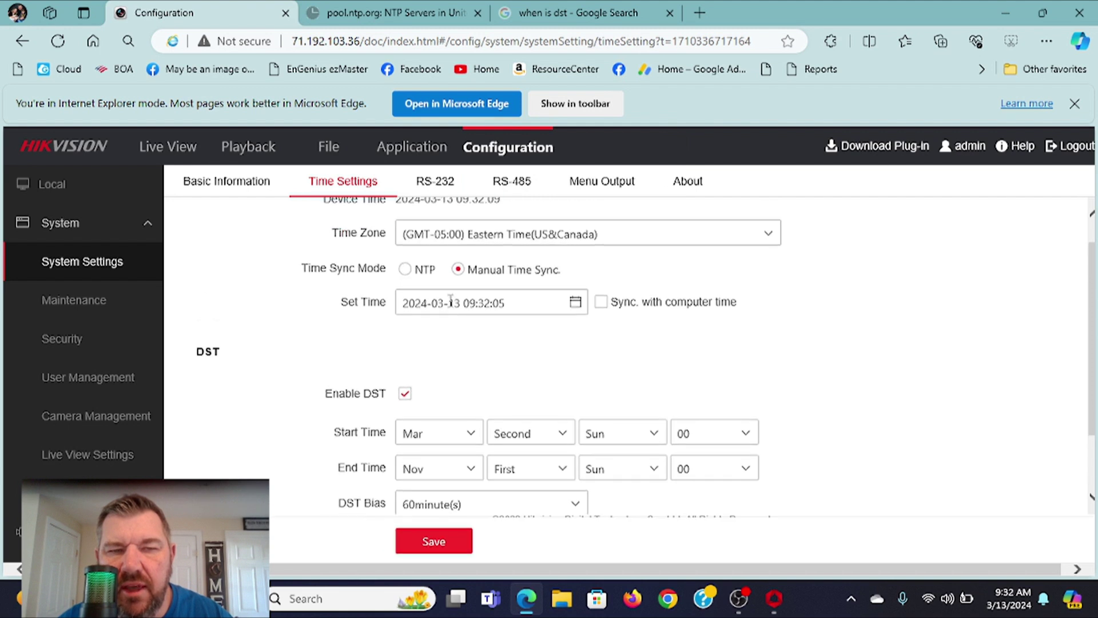
Switch time sync to NTP using 0.us.pool.ntp.org, port 123, 60-minute interval, and save.
{"action": "left_click", "coordinate": [405, 270]}
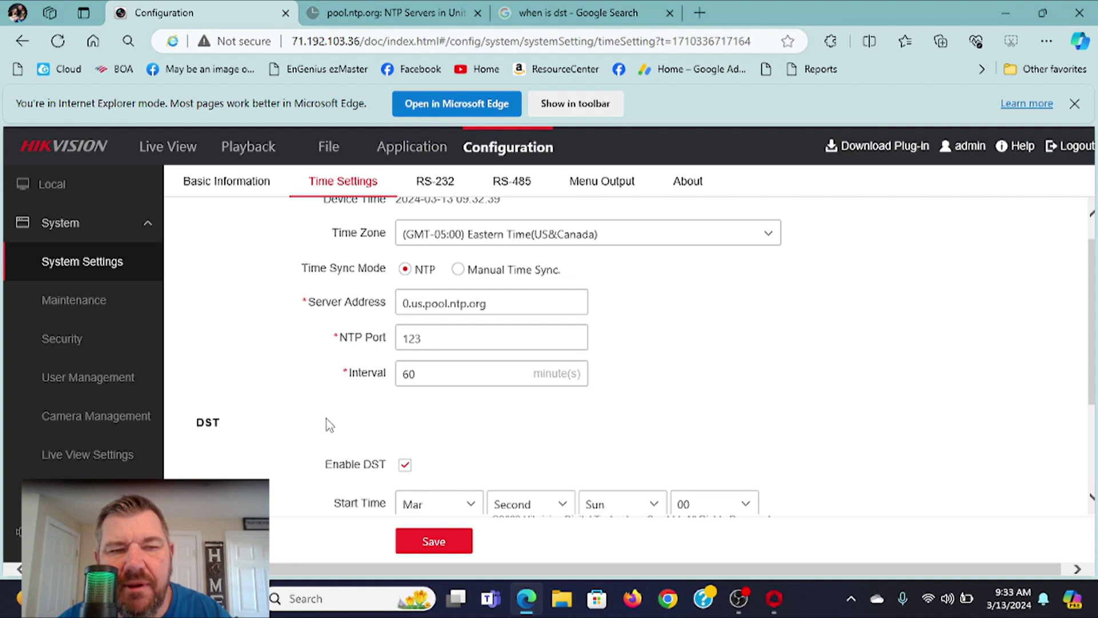
{"action": "scroll", "coordinate": [298, 444], "scroll_direction": "up", "scroll_amount": 1}
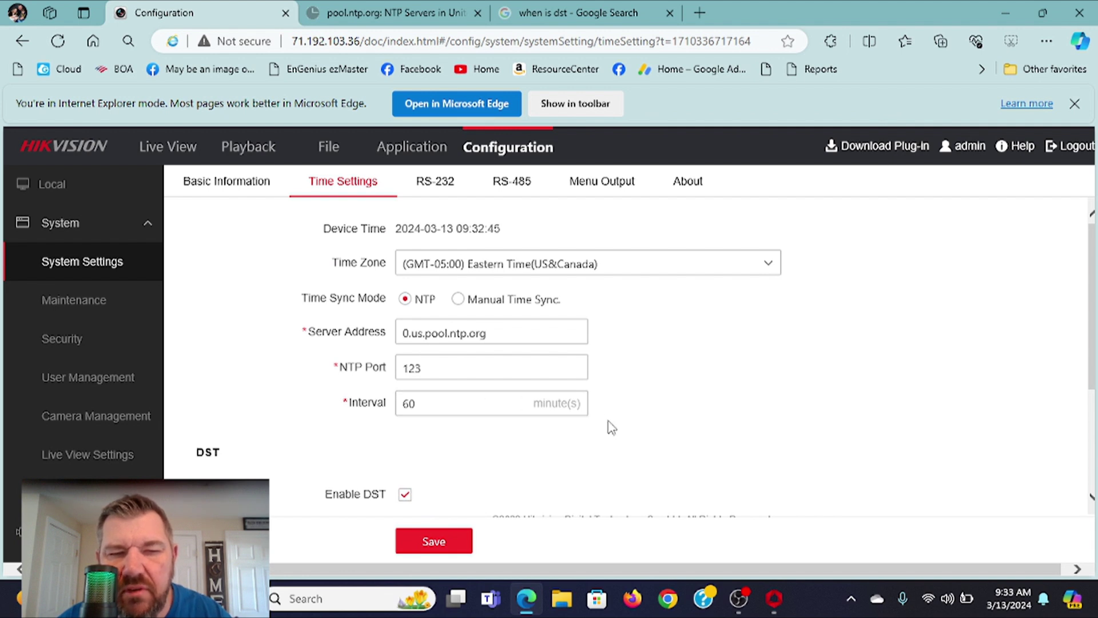
{"action": "scroll", "coordinate": [610, 424], "scroll_direction": "down", "scroll_amount": 3}
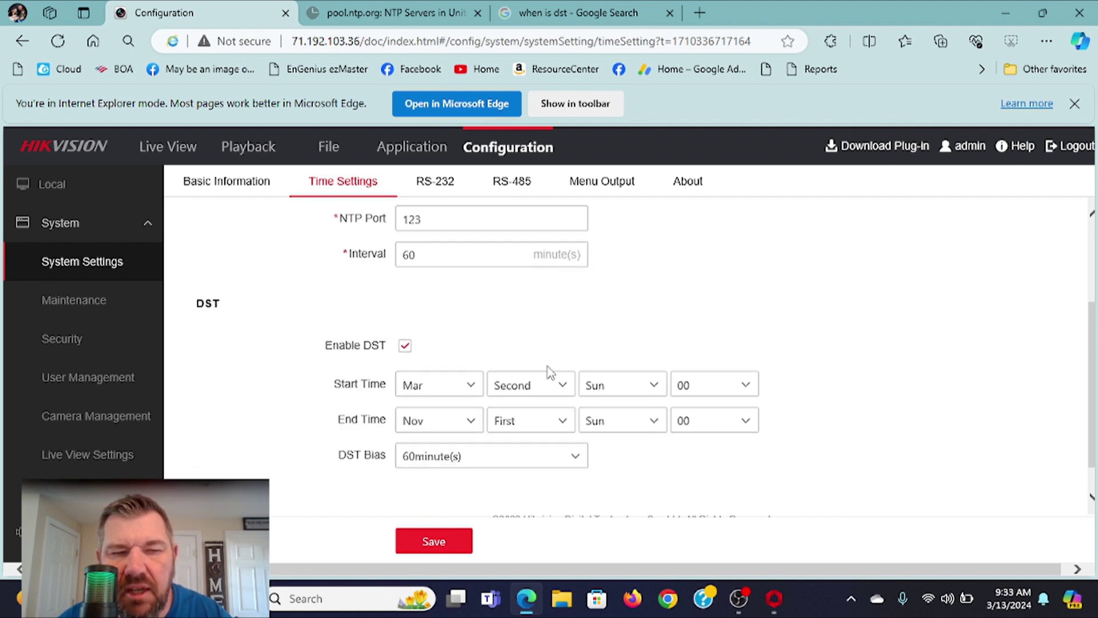
{"action": "left_click", "coordinate": [449, 541]}
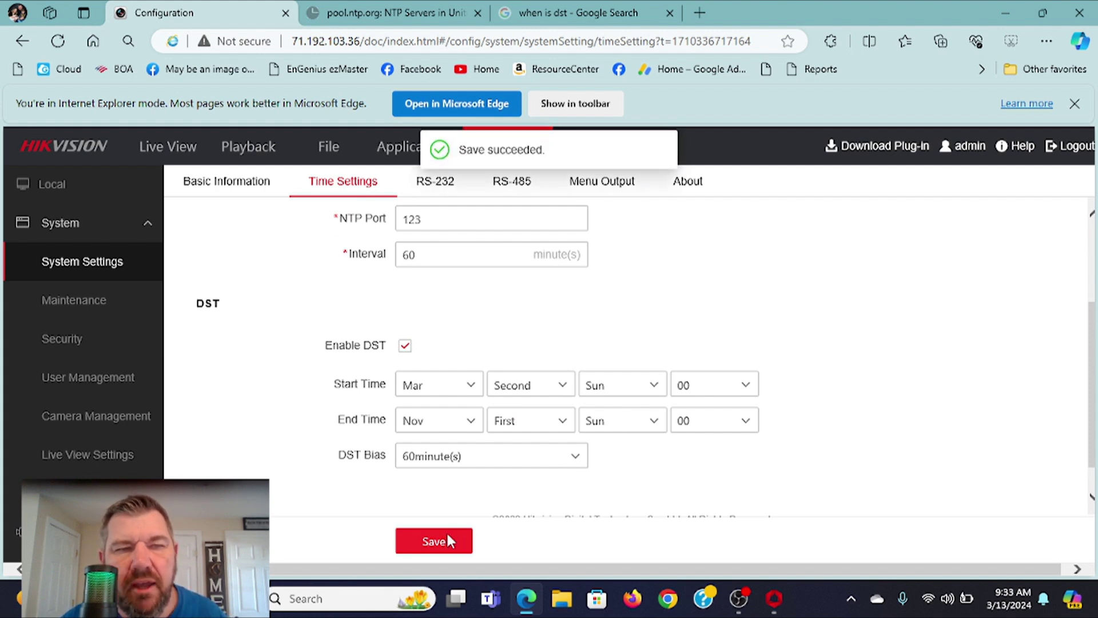
Start the [D1] Side Parking stream in Live View and show it full screen.
{"action": "left_click", "coordinate": [178, 157]}
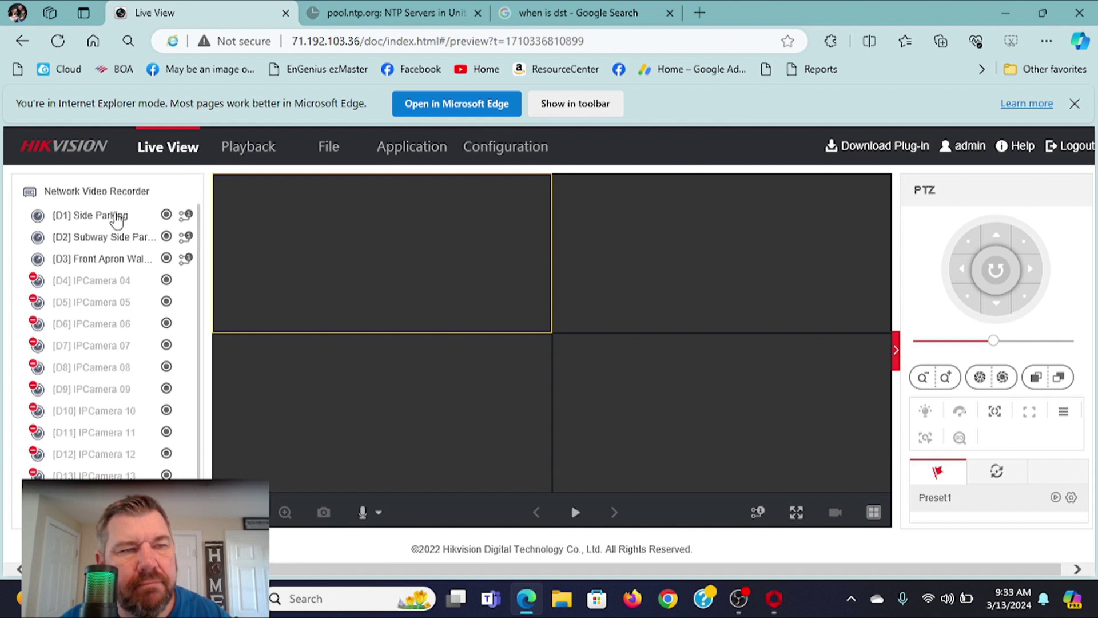
{"action": "left_click", "coordinate": [115, 217]}
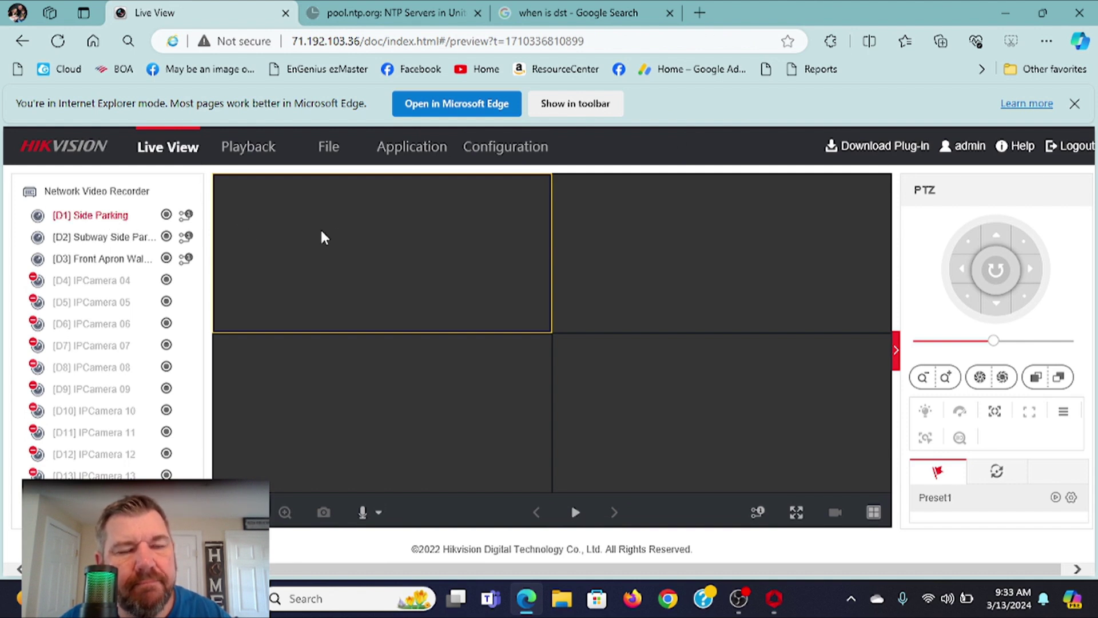
{"action": "left_click", "coordinate": [37, 220]}
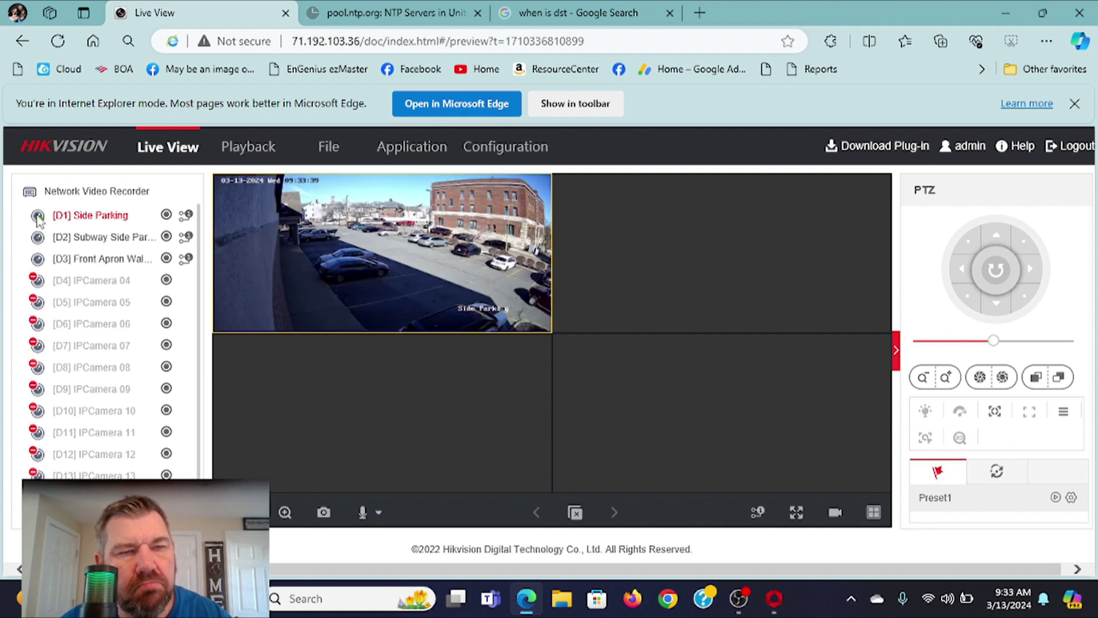
{"action": "double_click", "coordinate": [283, 229]}
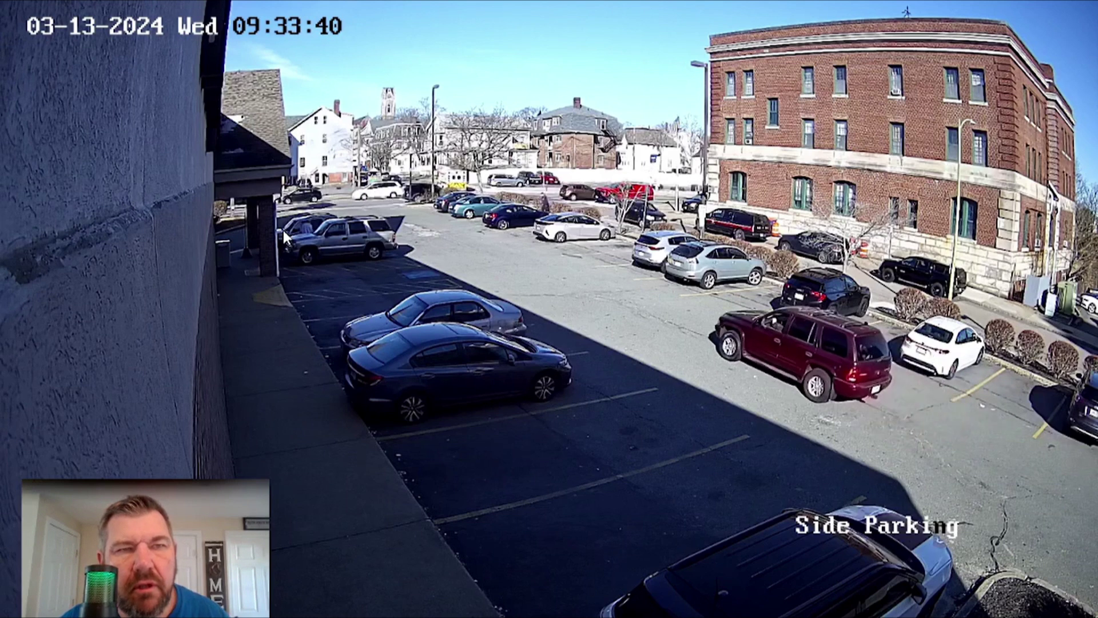